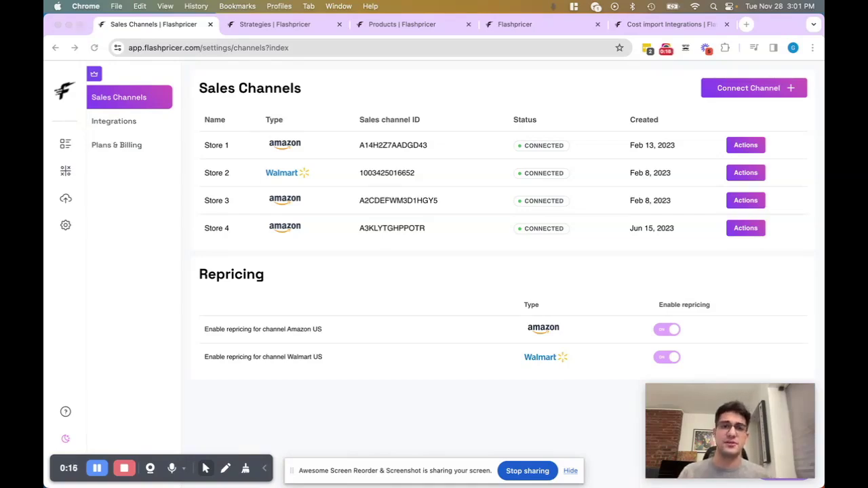
# Show the marketplaces available to connect as a sales channel, such as Amazon US and Walmart US
pyautogui.click(748, 90)
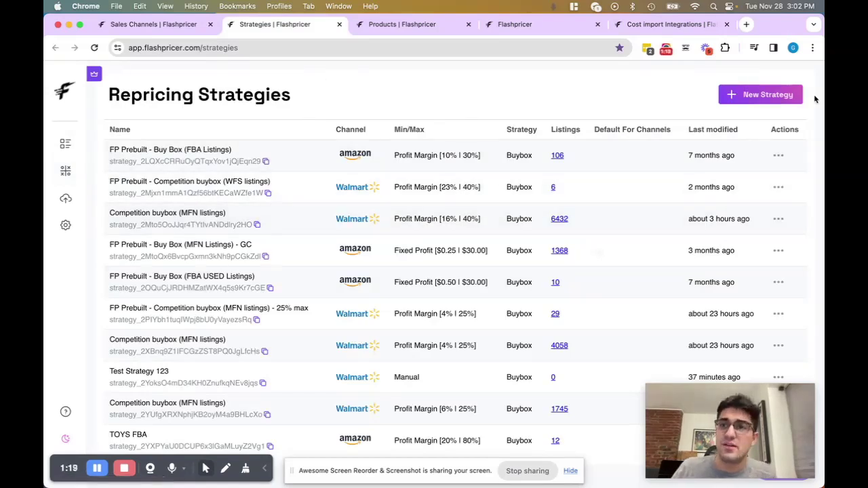
# Create a Walmart strategy named 'Test 1' using manually set min and max prices
pyautogui.click(778, 96)
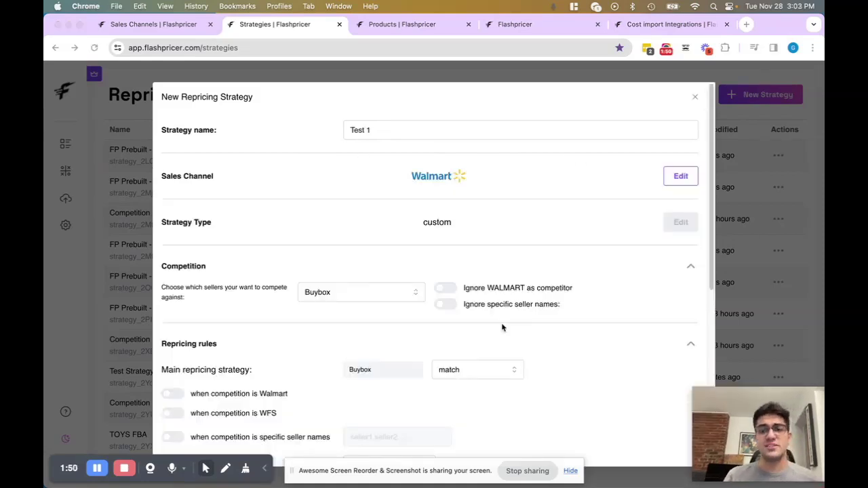
pyautogui.scroll(-5, 503, 327)
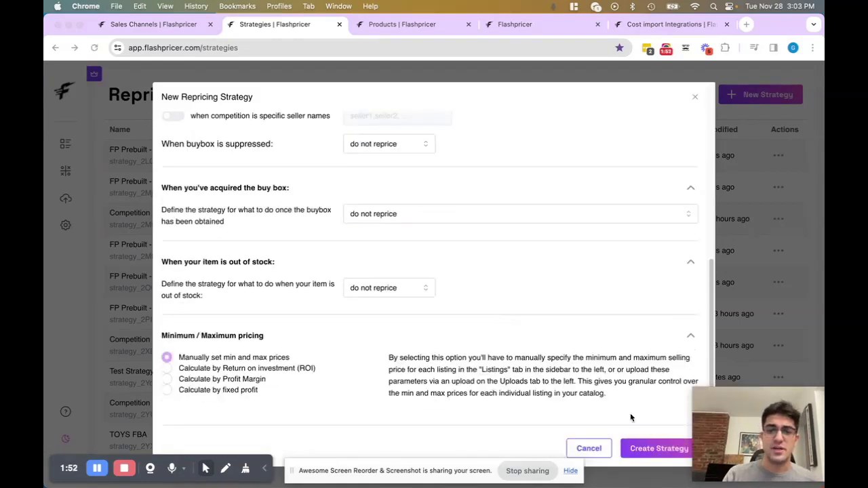
pyautogui.click(652, 449)
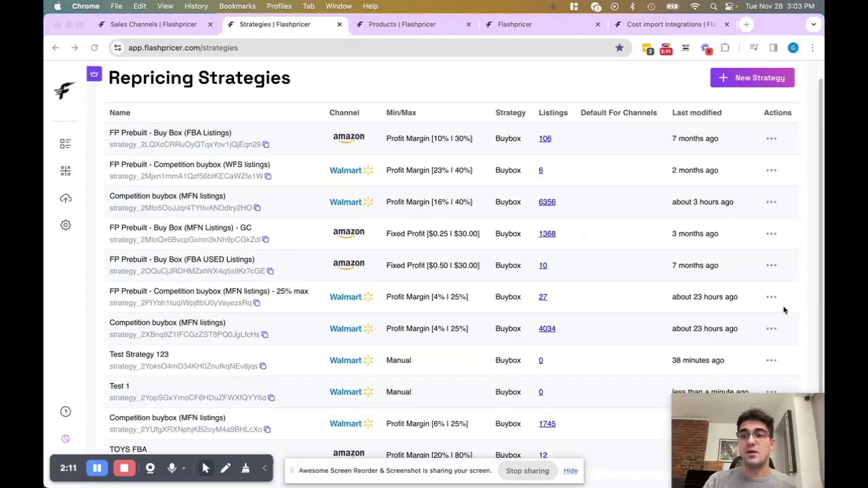
pyautogui.click(771, 392)
pyautogui.click(771, 392)
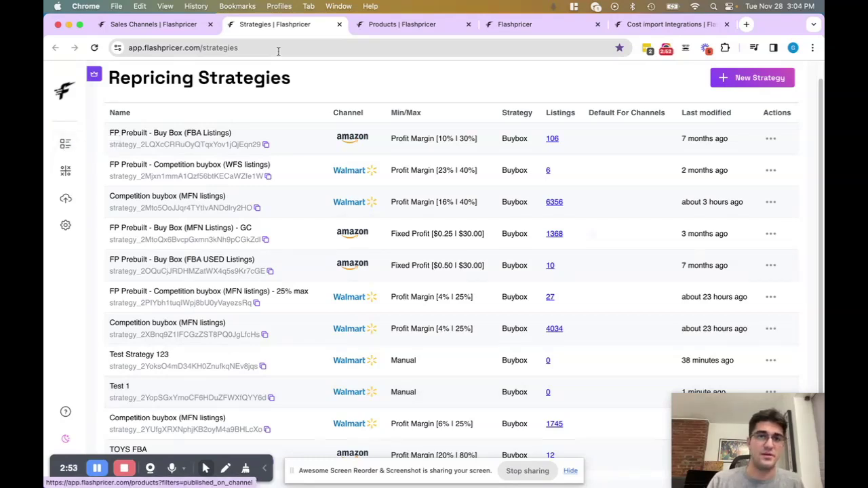
# Open the Listings page and look through its search box and filter options
pyautogui.click(402, 24)
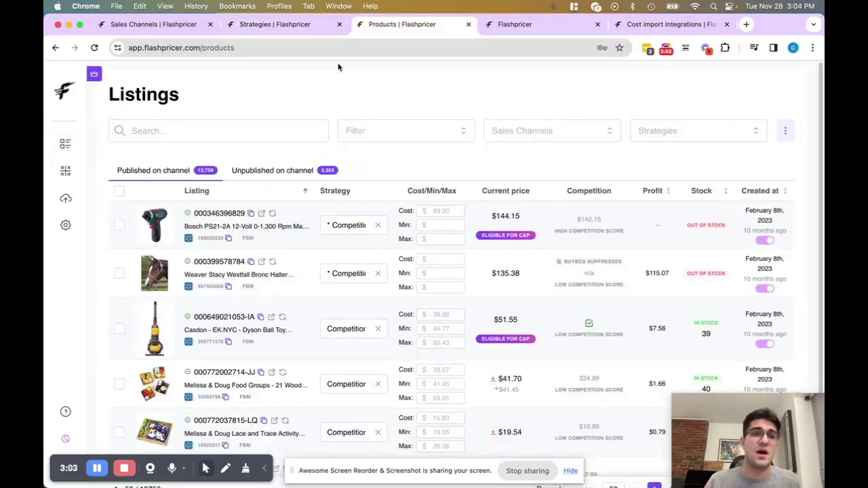
pyautogui.click(183, 129)
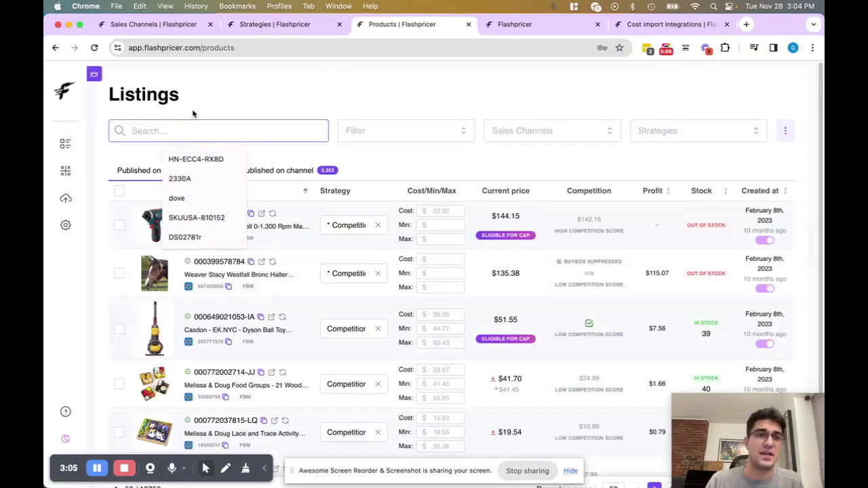
pyautogui.click(193, 114)
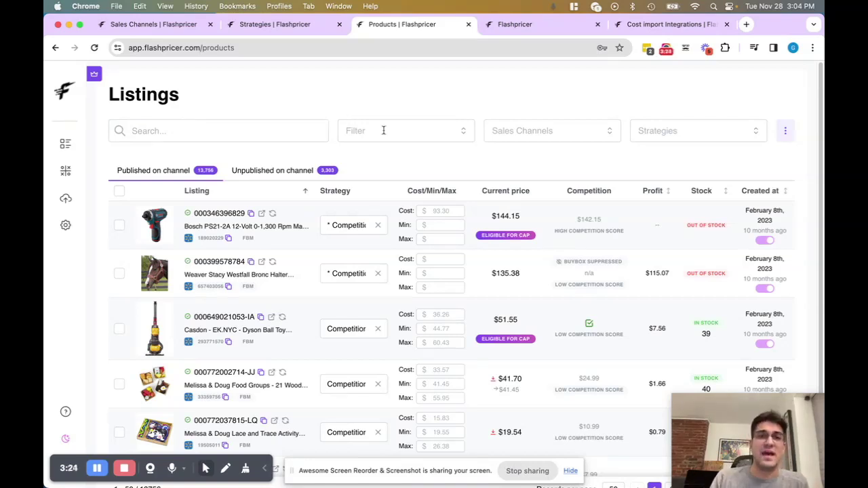
pyautogui.click(383, 130)
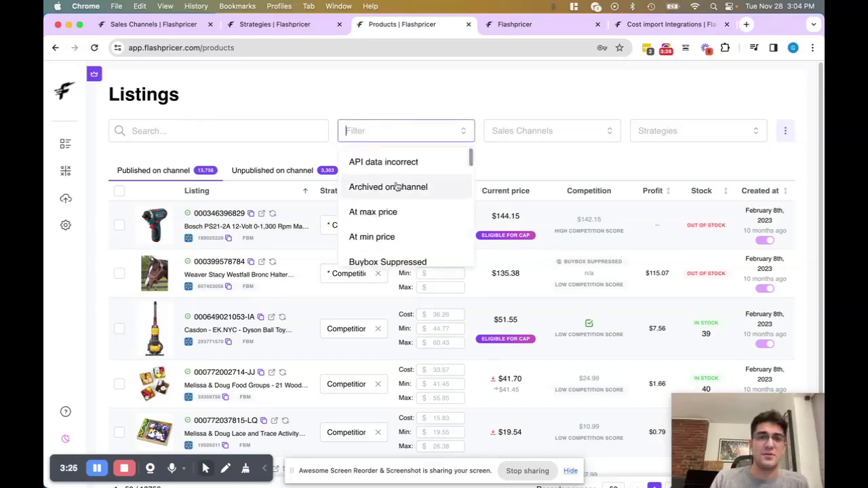
pyautogui.scroll(-5, 397, 187)
pyautogui.scroll(-6, 397, 188)
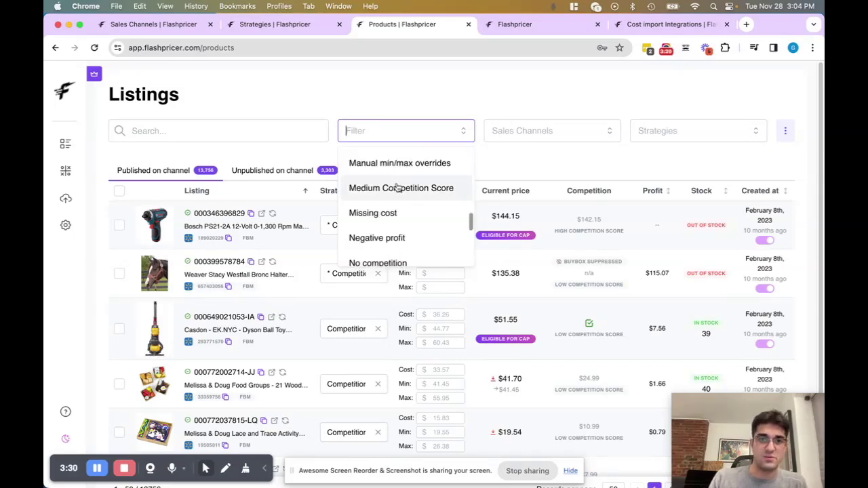
pyautogui.scroll(-4, 398, 188)
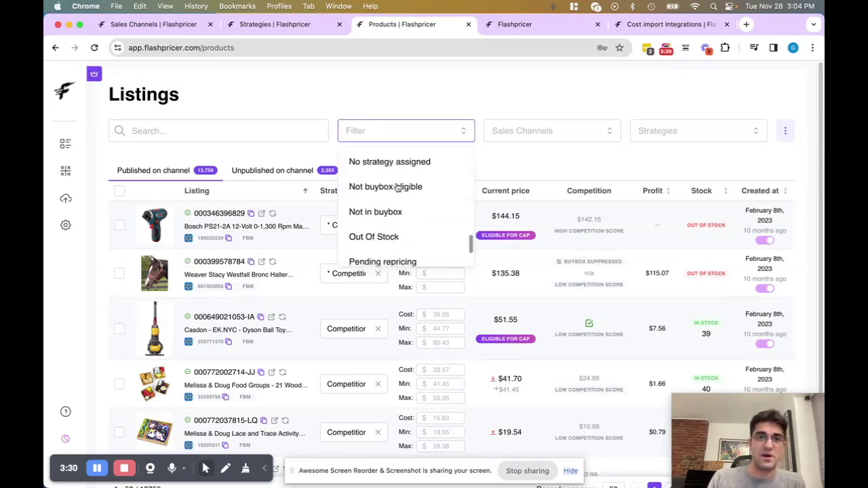
pyautogui.click(385, 95)
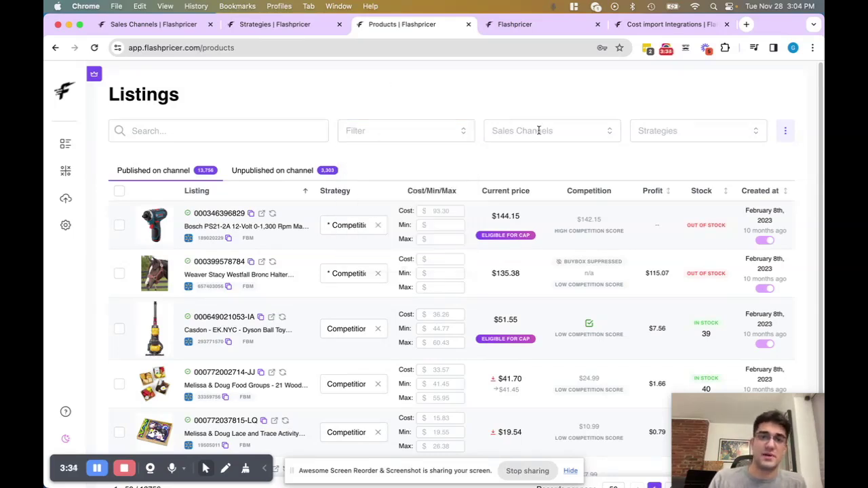
# Check the strategy filter choices and bring up the export and bulk upload menu
pyautogui.click(690, 131)
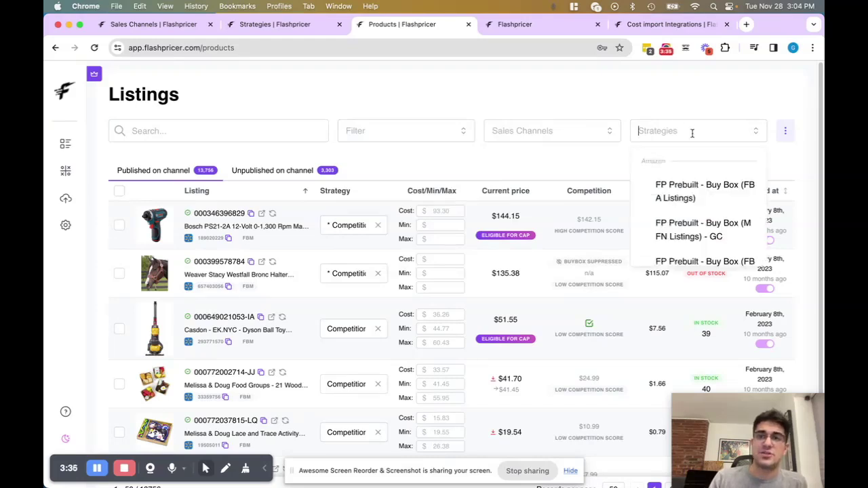
pyautogui.click(671, 100)
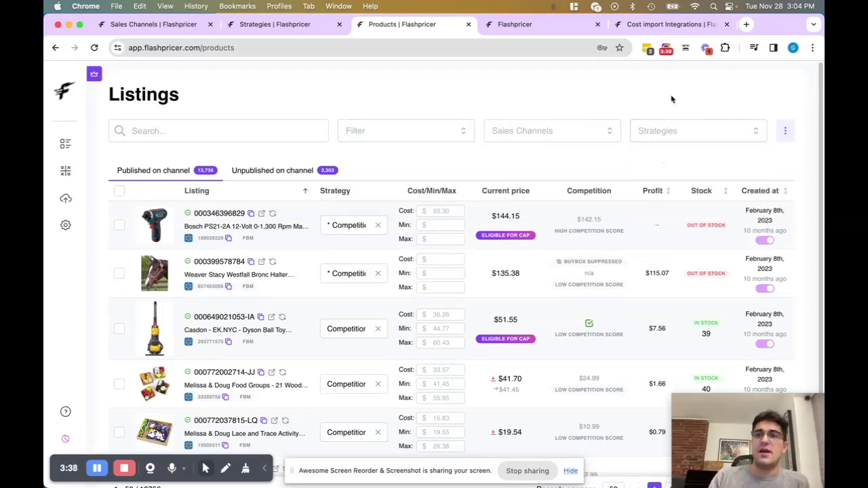
pyautogui.click(787, 130)
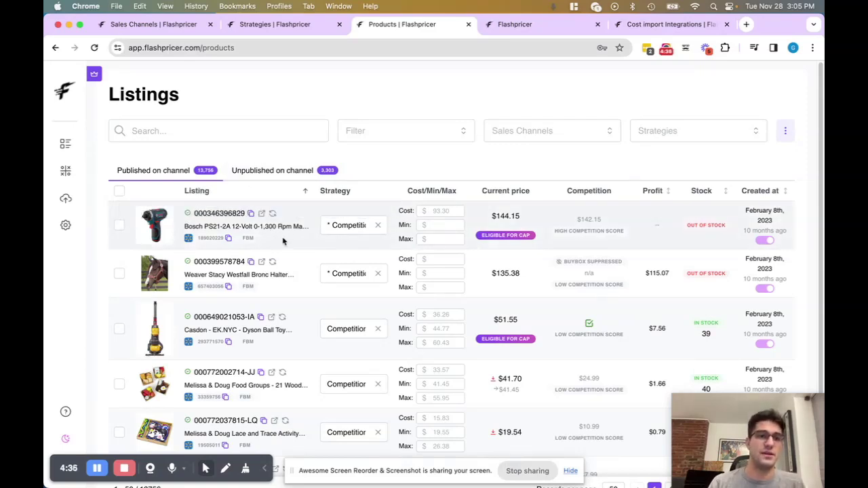
pyautogui.click(377, 228)
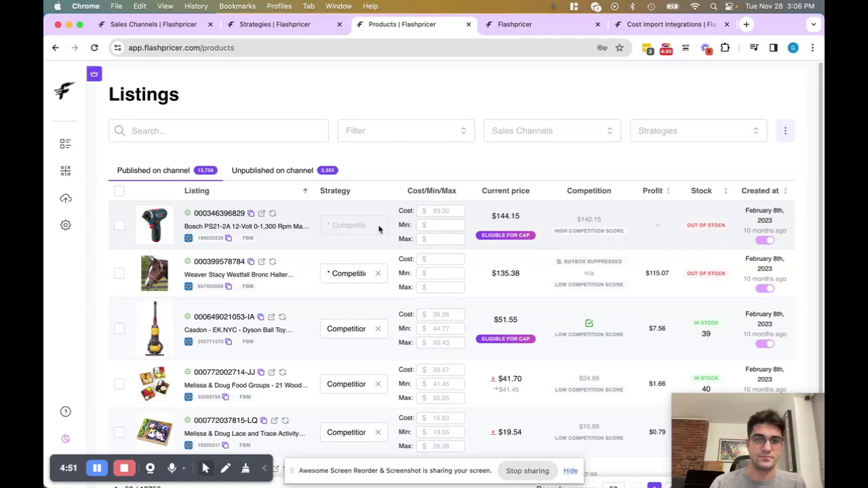
pyautogui.click(370, 228)
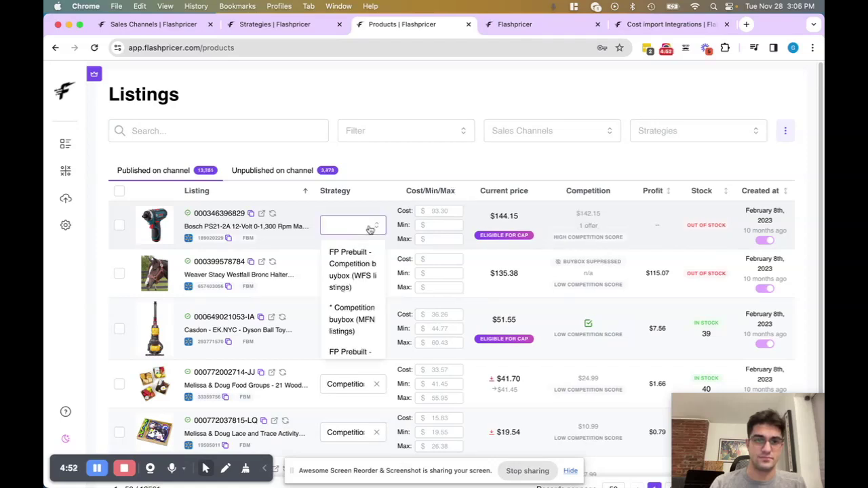
pyautogui.click(353, 313)
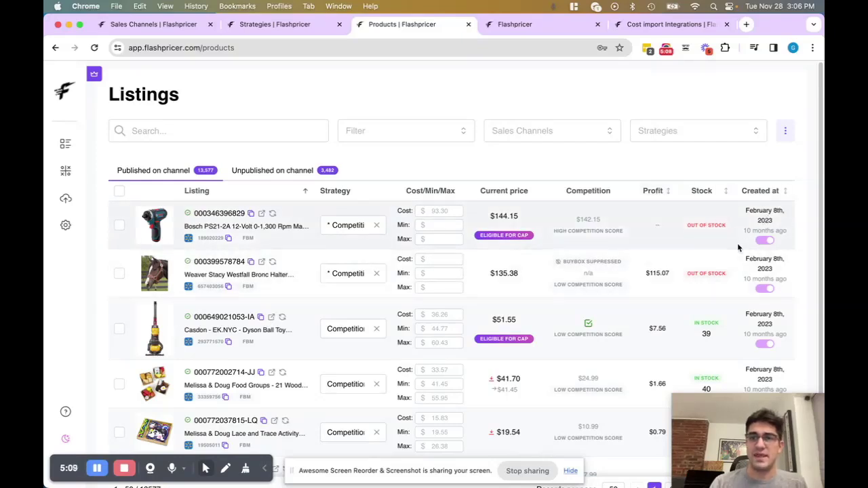
# Reveal the first listing's price, competition and profit detail cards ($7.73 referral fee, $7.56 profit)
pyautogui.scroll(-3, 591, 278)
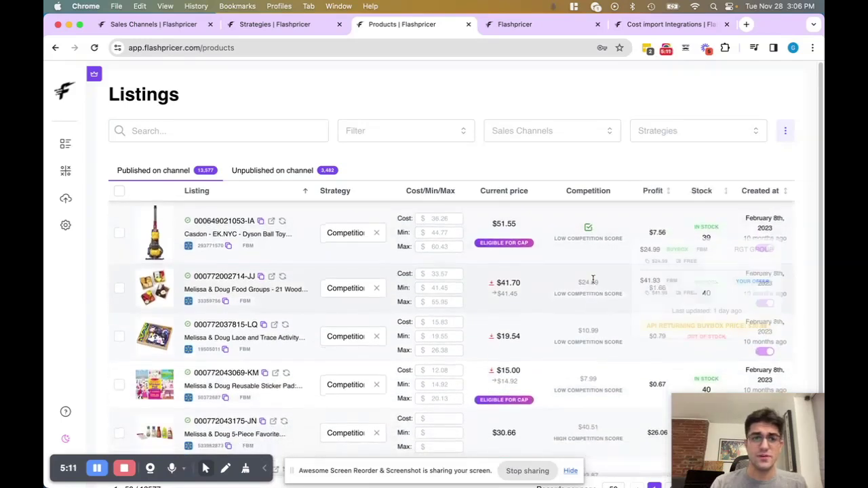
pyautogui.scroll(2, 591, 280)
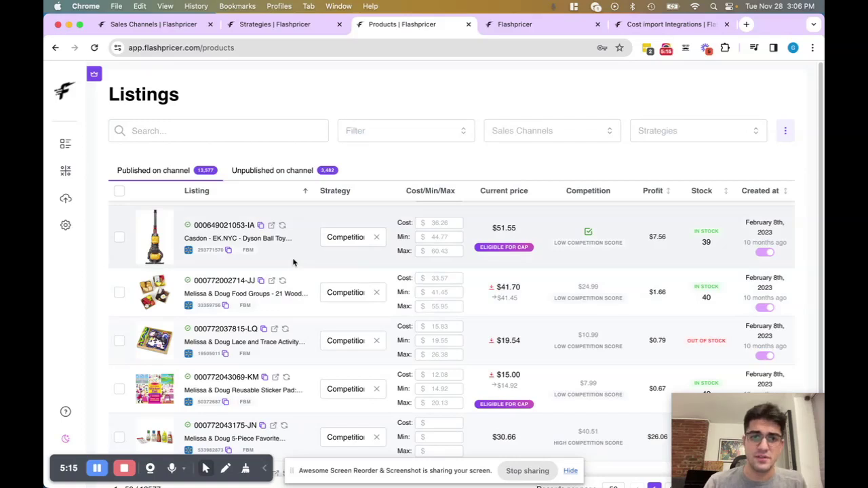
pyautogui.moveTo(431, 226)
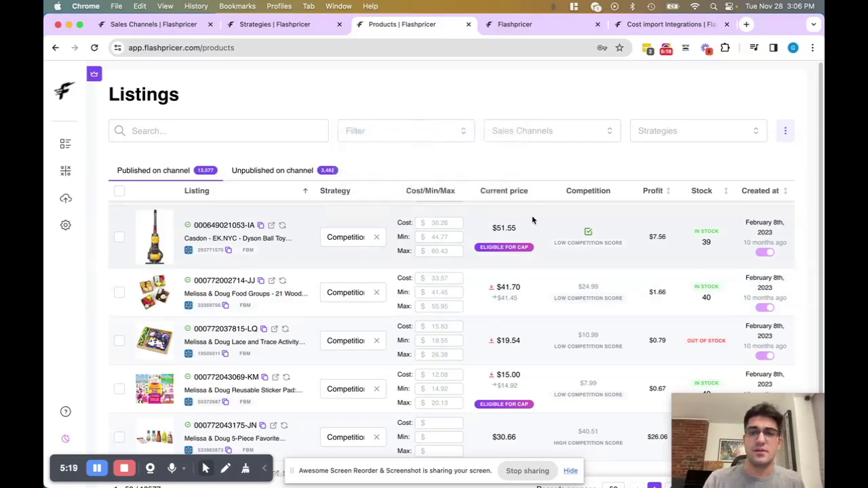
pyautogui.moveTo(504, 223)
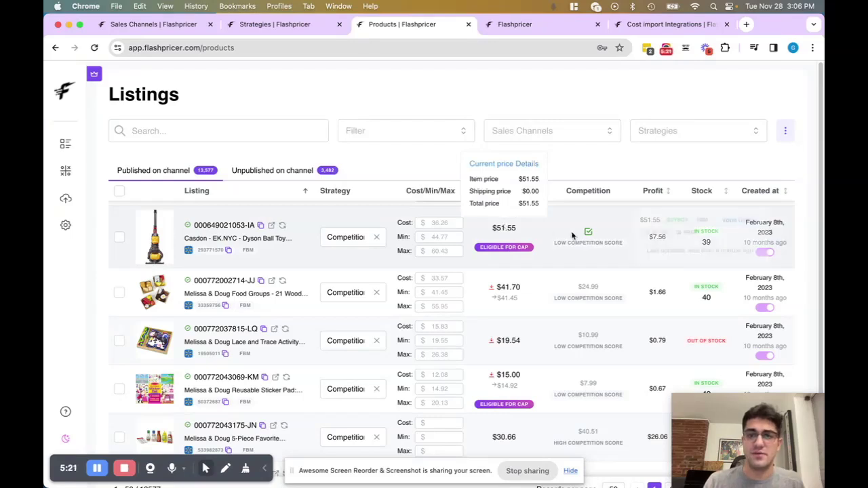
pyautogui.moveTo(587, 234)
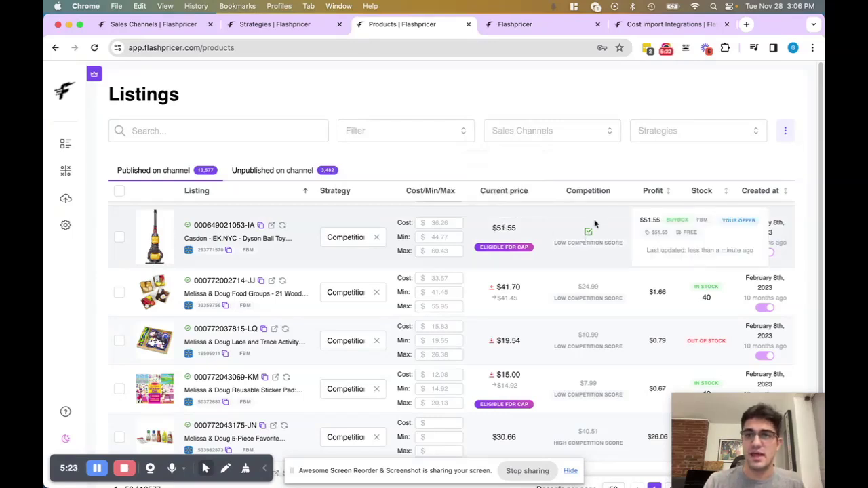
pyautogui.moveTo(658, 235)
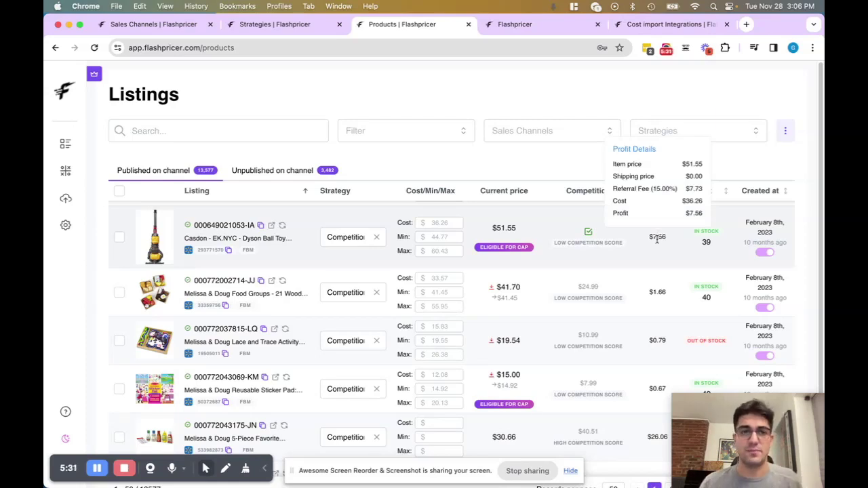
# Go to Listings Bulk Uploads and download the sample CSV template
pyautogui.click(523, 26)
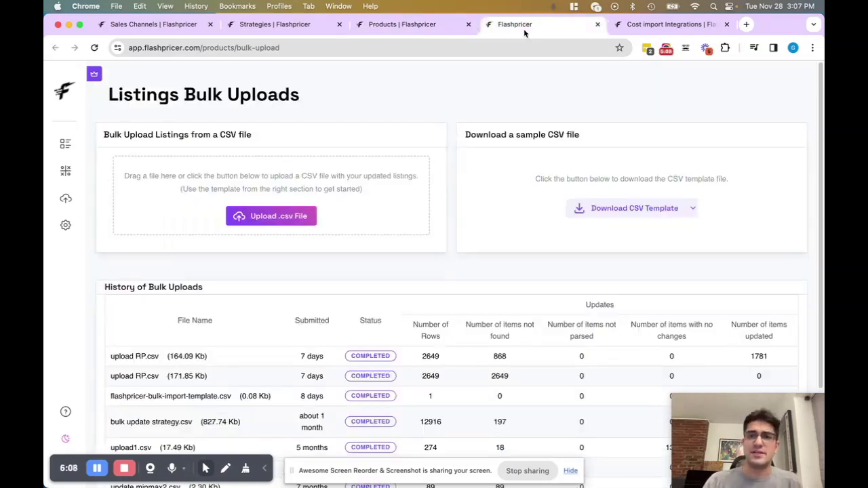
pyautogui.click(694, 210)
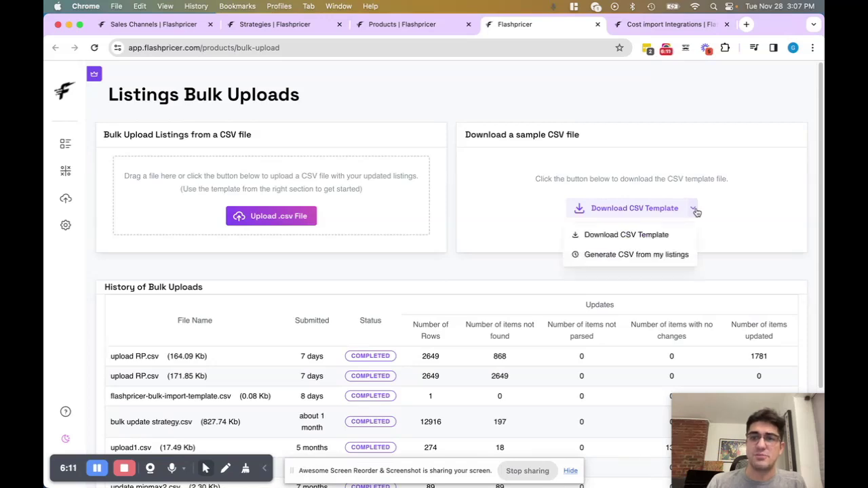
pyautogui.click(625, 242)
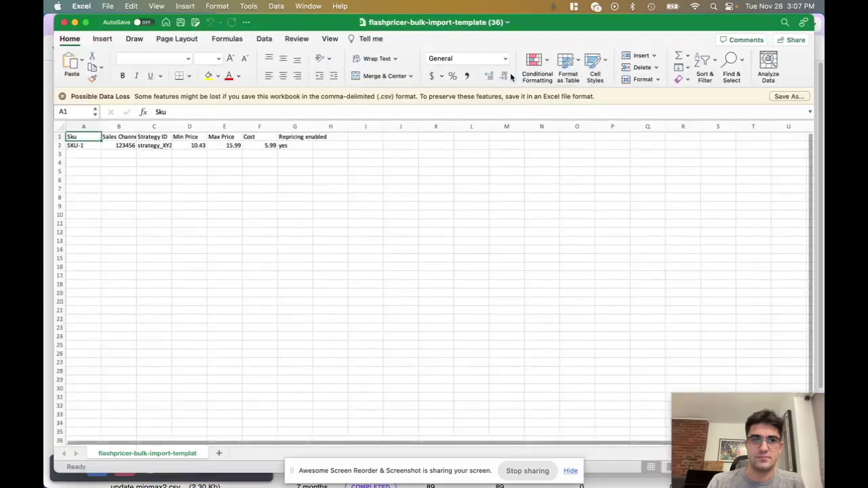
# Inspect the template's headers from Sku to Repricing enabled and its 'yes' sample value
pyautogui.click(111, 152)
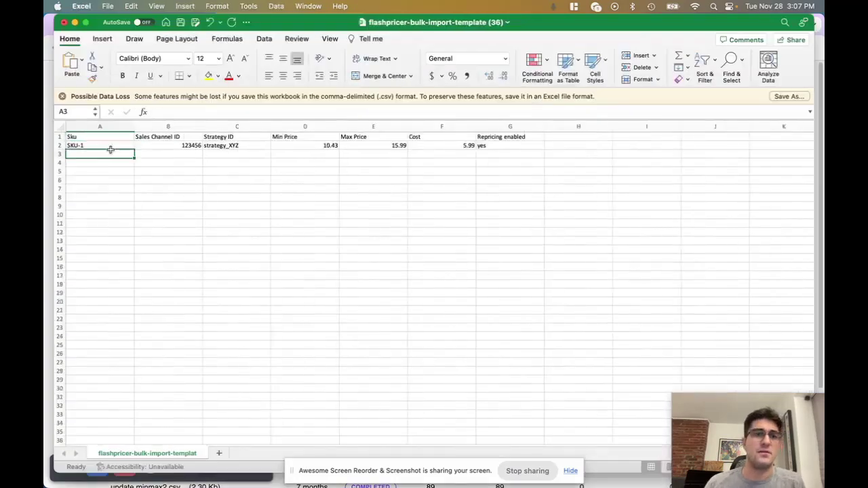
pyautogui.press('Up')
pyautogui.press('Up')
pyautogui.press('Down')
pyautogui.press('Right')
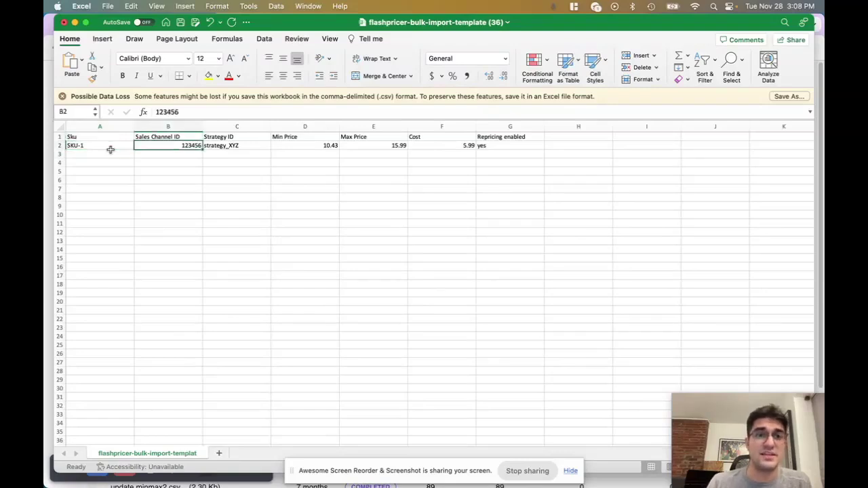
pyautogui.press('Right')
pyautogui.press('Right')
pyautogui.press('Up')
pyautogui.press('Right')
pyautogui.press('Right')
pyautogui.press('Right')
pyautogui.press('Down')
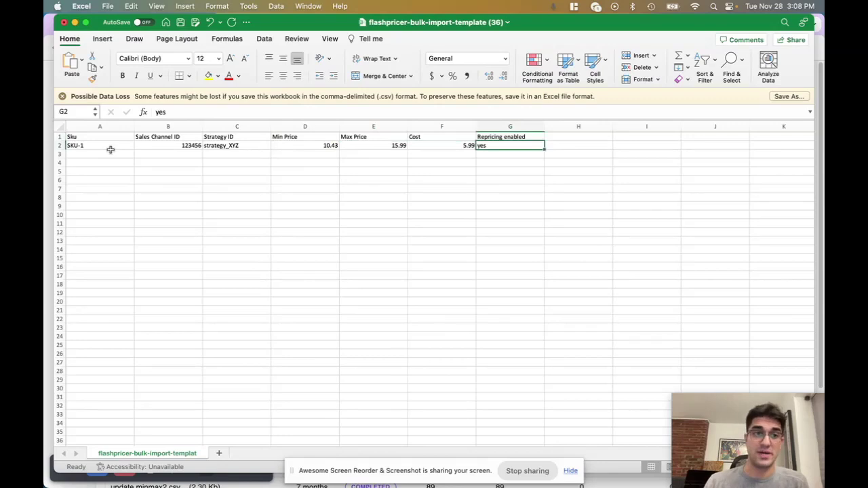
# Review the sample row's Cost 5.99, Min/Max Price, strategy_XYZ and 123456 values, then return to the browser
pyautogui.press('Left')
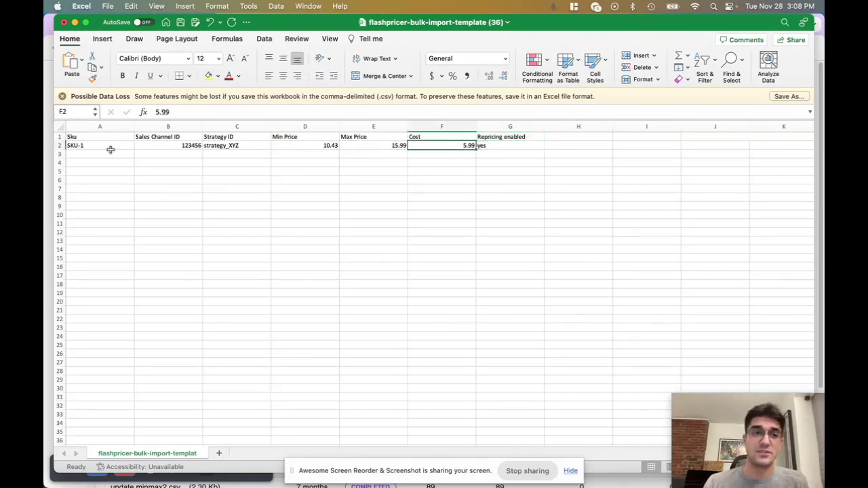
pyautogui.press('Left')
pyautogui.press('Left')
pyautogui.hotkey('shift', 'Right')
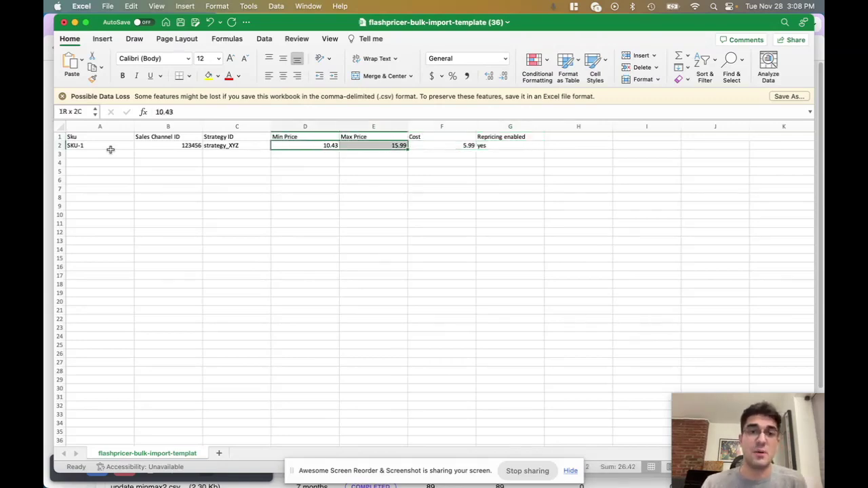
pyautogui.press('Left')
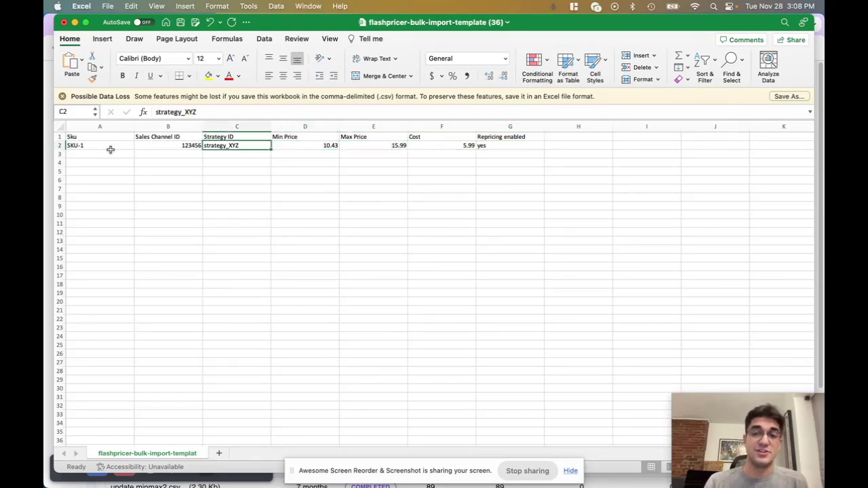
pyautogui.press('Left')
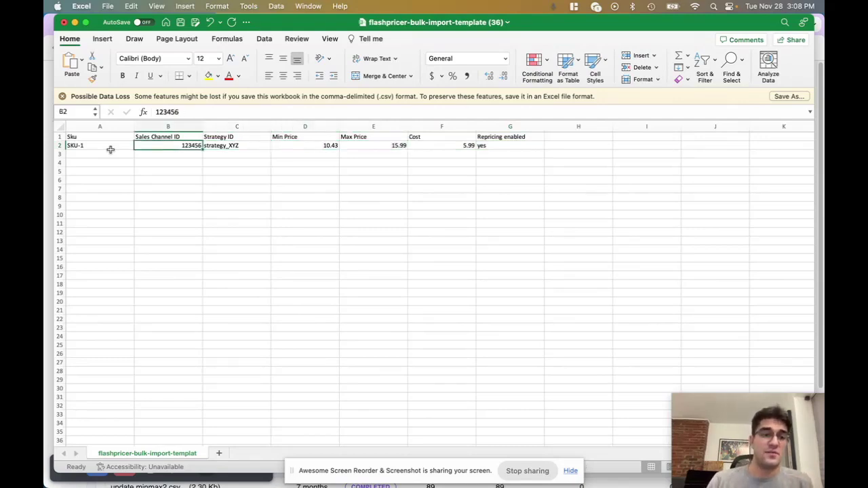
pyautogui.press('Left')
pyautogui.hotkey('shift', 'Right')
pyautogui.press('Right')
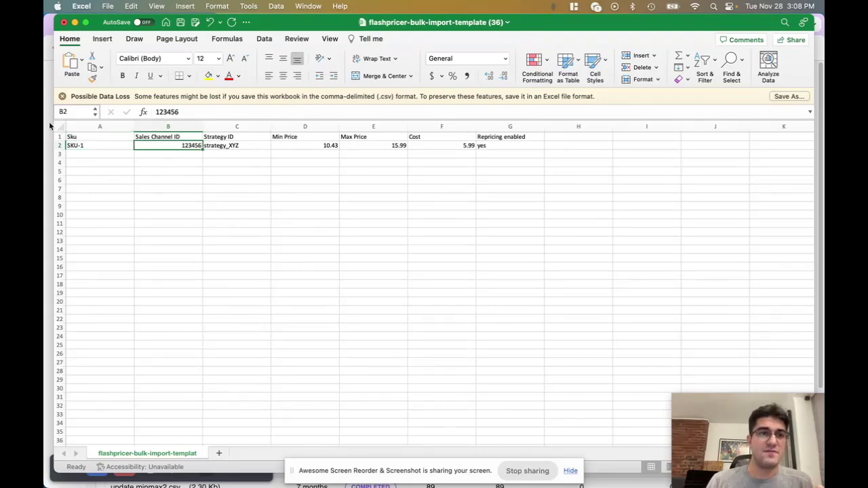
pyautogui.press('super+Tab')
# Select Store 1's sales channel ID on the Sales Channels page, comparing with the Excel template
pyautogui.click(175, 25)
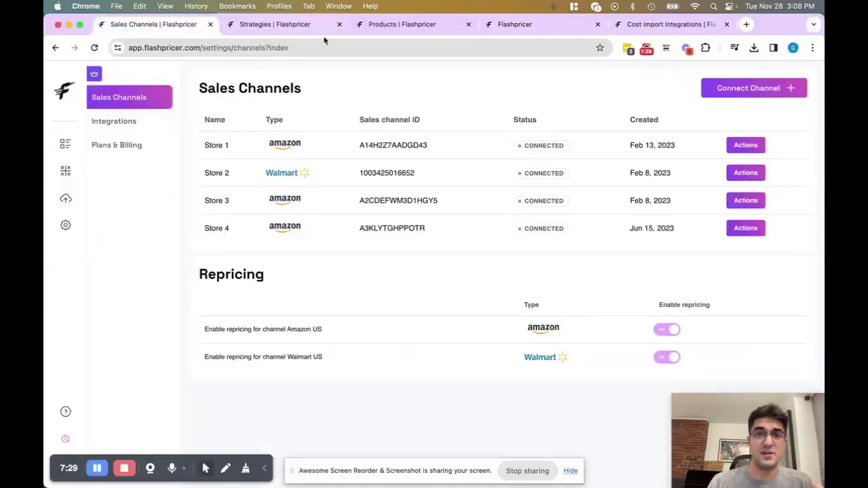
pyautogui.moveTo(360, 118); pyautogui.dragTo(445, 122)
pyautogui.click(419, 120)
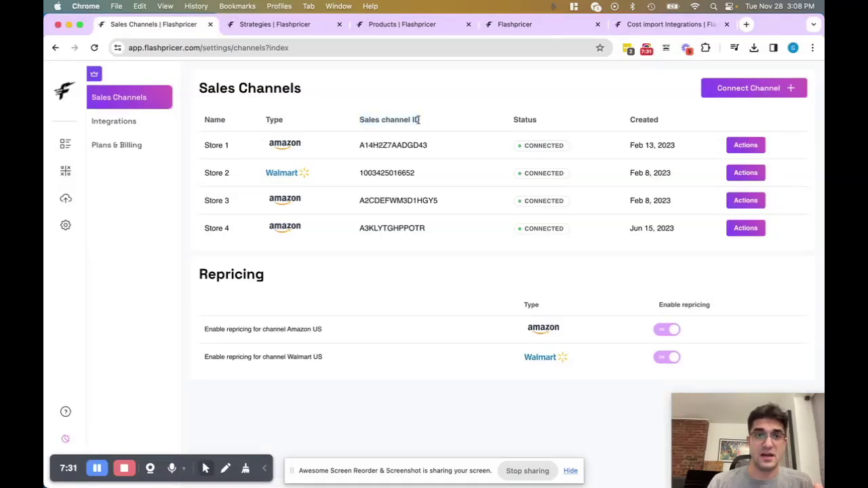
pyautogui.moveTo(360, 145); pyautogui.dragTo(435, 149)
pyautogui.click(405, 143)
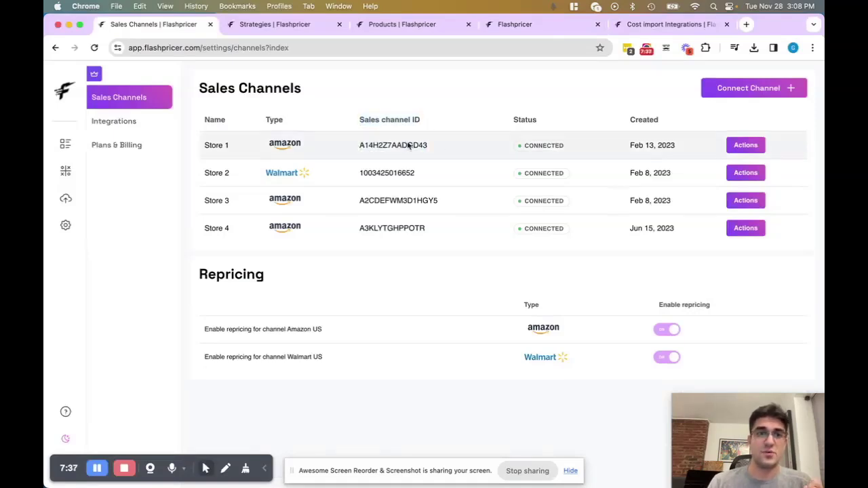
pyautogui.press('super+Tab')
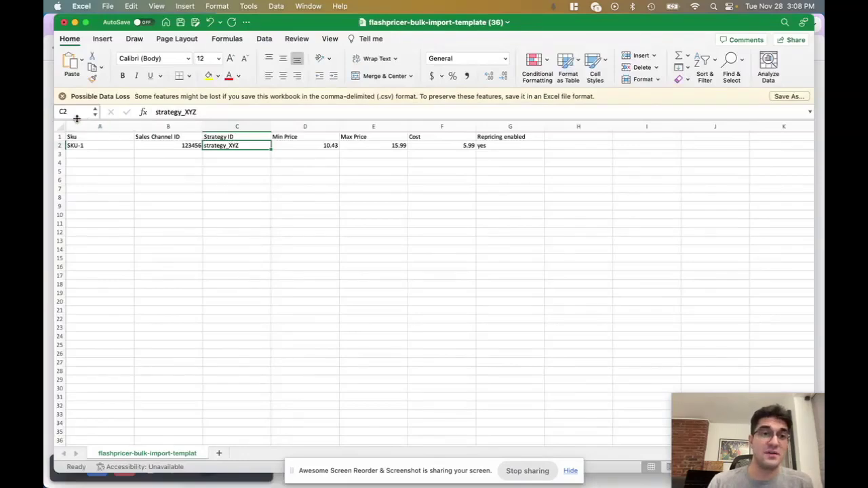
pyautogui.click(47, 118)
# Copy the FP Prebuilt - Buy Box (FBA Listings) strategy ID from the Strategies page
pyautogui.click(275, 25)
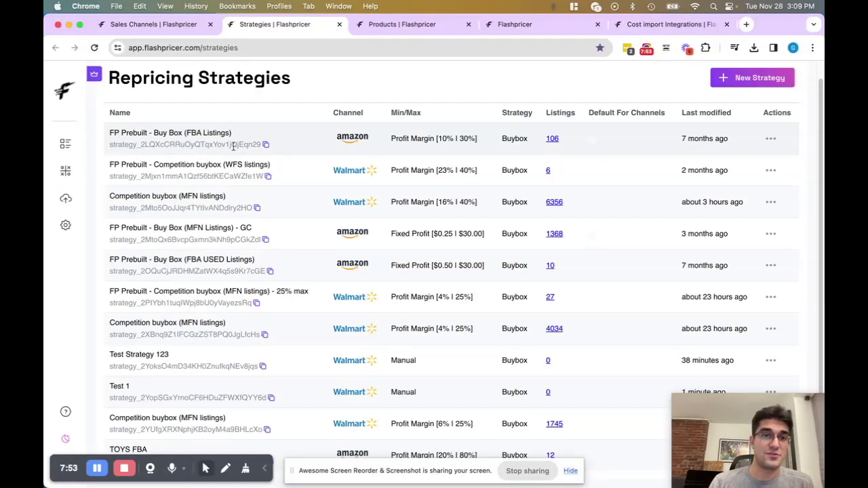
pyautogui.moveTo(109, 144); pyautogui.dragTo(258, 143)
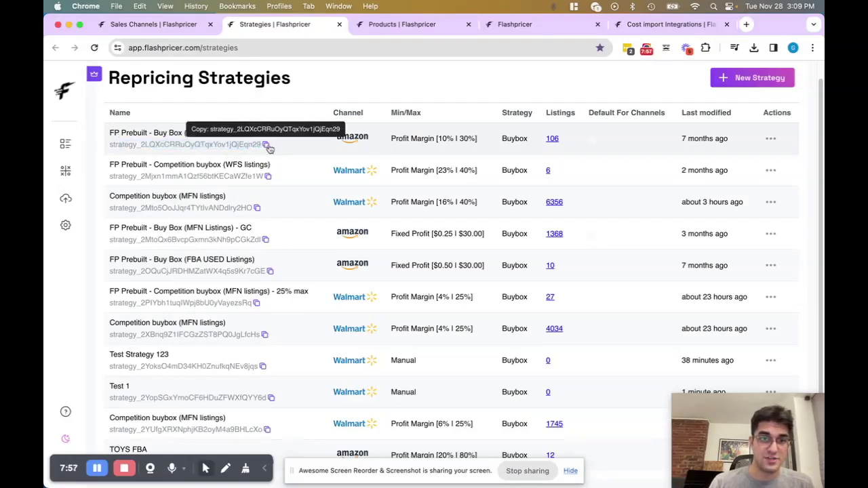
pyautogui.click(267, 145)
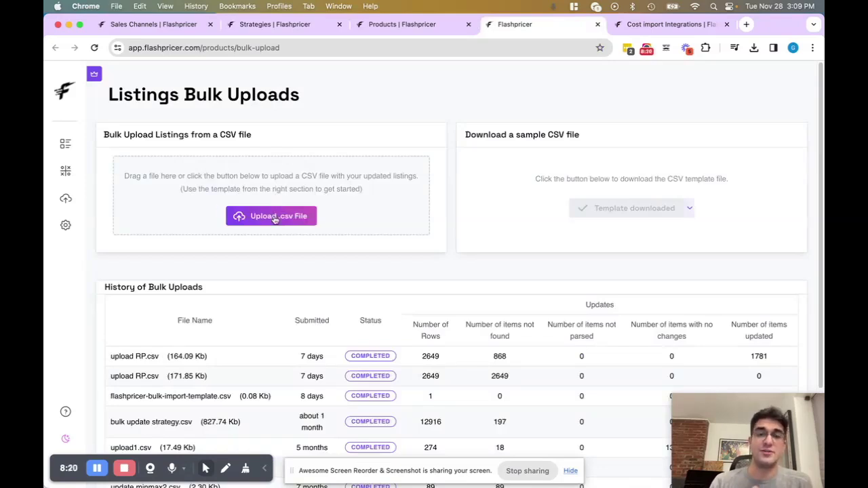
# Place the Excel template beside the mapping table to compare the CSV column names
pyautogui.press('super+Tab')
pyautogui.moveTo(353, 160); pyautogui.dragTo(354, 204)
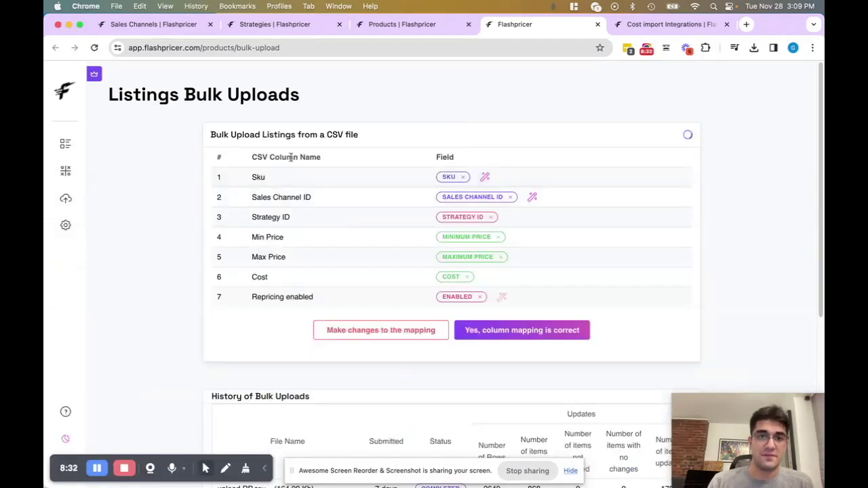
pyautogui.moveTo(247, 155); pyautogui.dragTo(339, 160)
pyautogui.click(339, 160)
pyautogui.moveTo(248, 175); pyautogui.dragTo(297, 285)
pyautogui.click(298, 286)
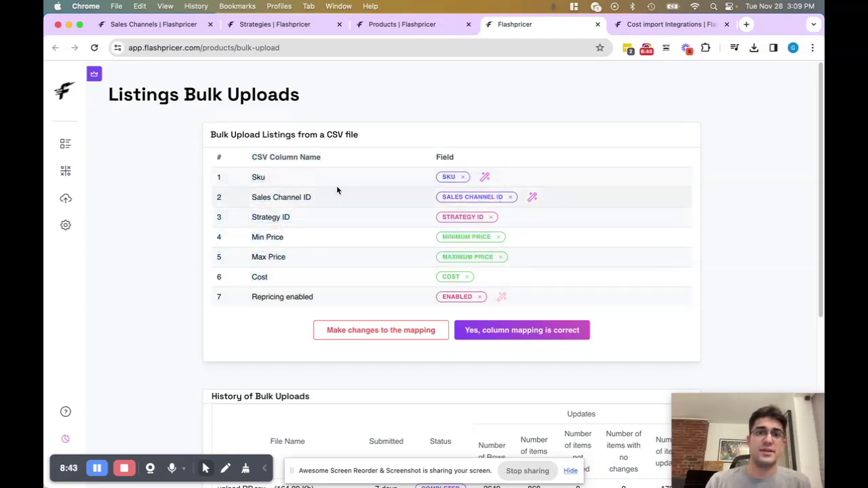
# Clear the field mappings on all seven columns, Sku through Repricing enabled
pyautogui.click(462, 176)
pyautogui.click(529, 278)
pyautogui.click(509, 310)
pyautogui.click(517, 335)
pyautogui.click(518, 364)
pyautogui.click(488, 393)
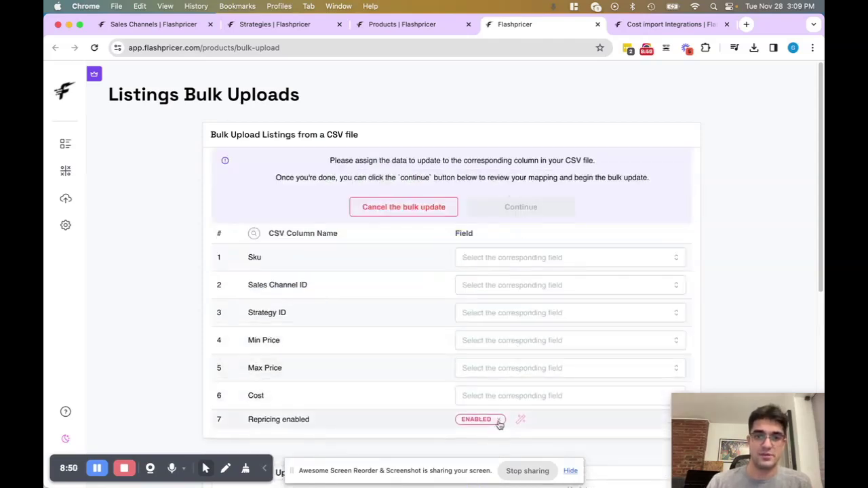
pyautogui.click(500, 419)
# Map the Sku, Sales Channel ID and Strategy ID columns to their matching fields
pyautogui.click(493, 258)
pyautogui.click(480, 302)
pyautogui.click(482, 278)
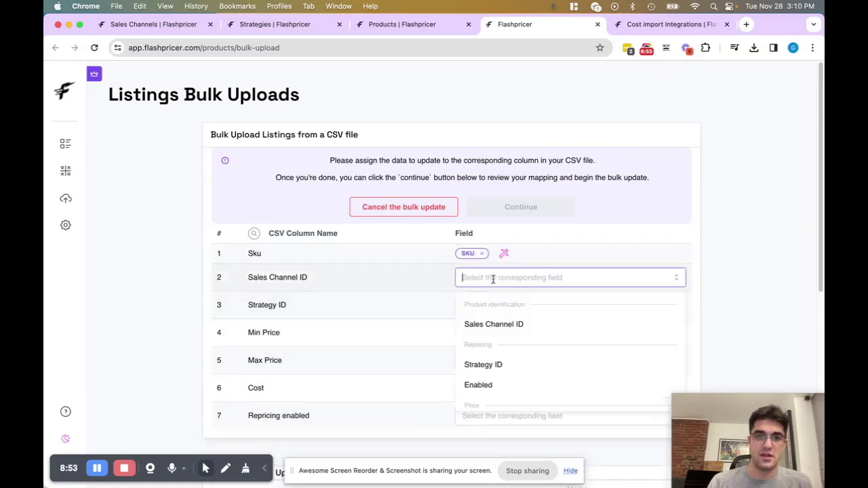
pyautogui.click(488, 324)
pyautogui.click(497, 296)
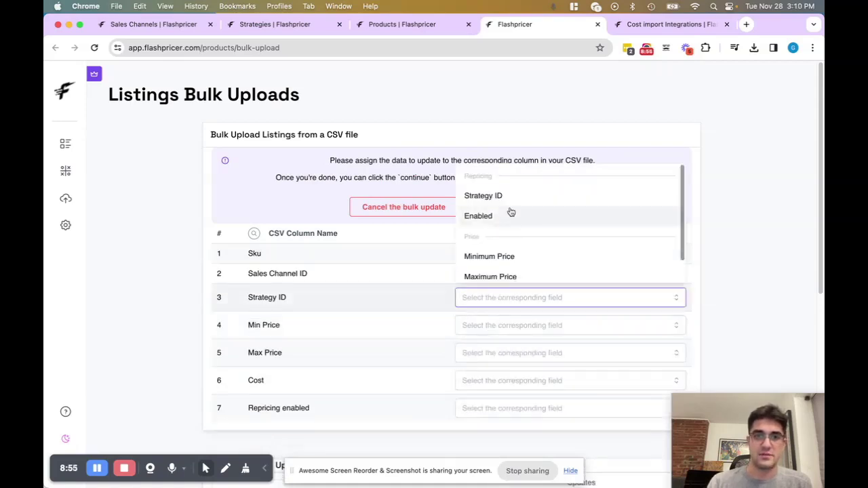
pyautogui.click(483, 195)
pyautogui.click(505, 317)
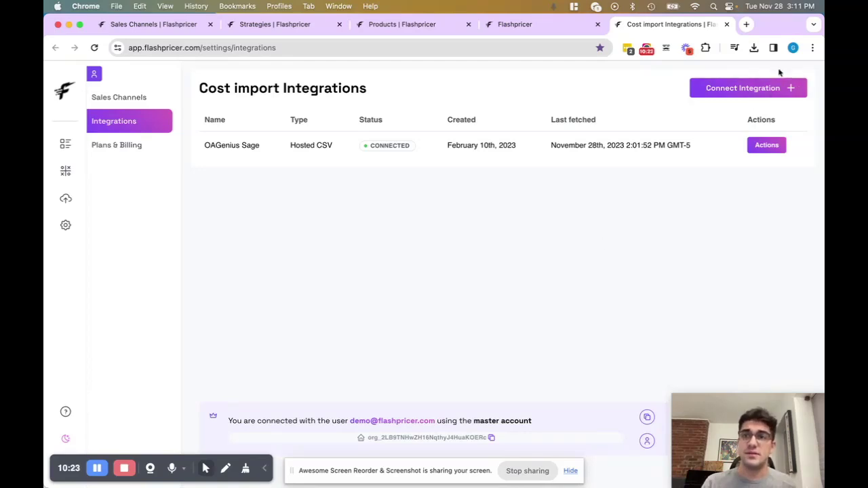
# Show the Hosted CSV and CSV via FTP options for a new cost import integration
pyautogui.click(783, 91)
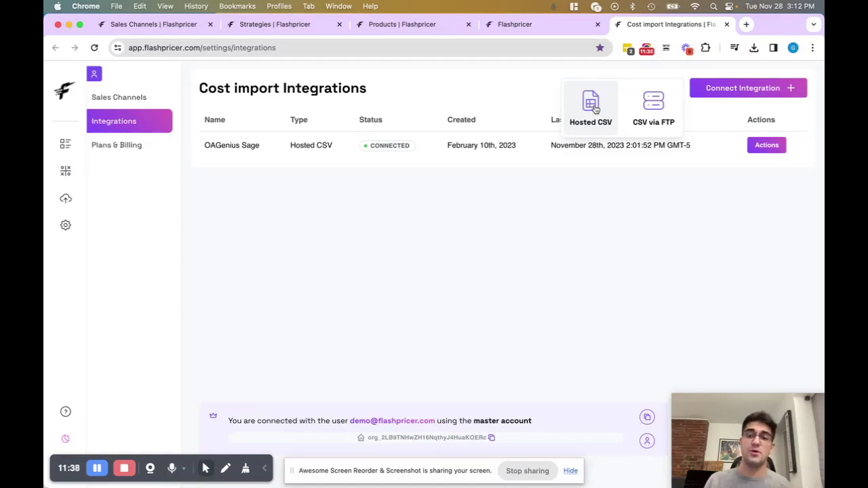
# Look over the product listings, then open the Test 1 strategy for editing
pyautogui.click(407, 26)
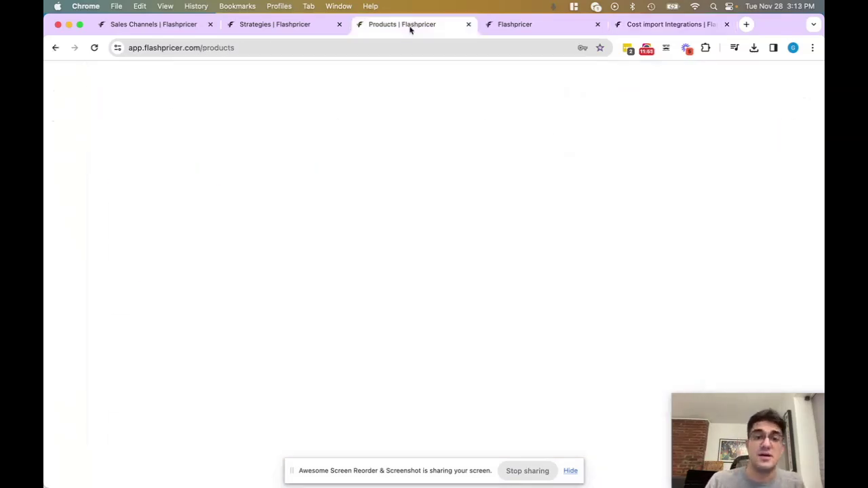
pyautogui.moveTo(442, 234)
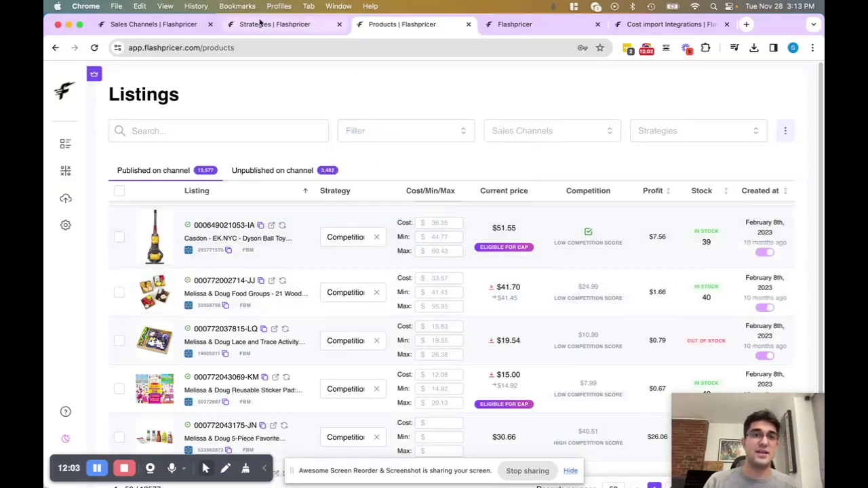
pyautogui.click(263, 25)
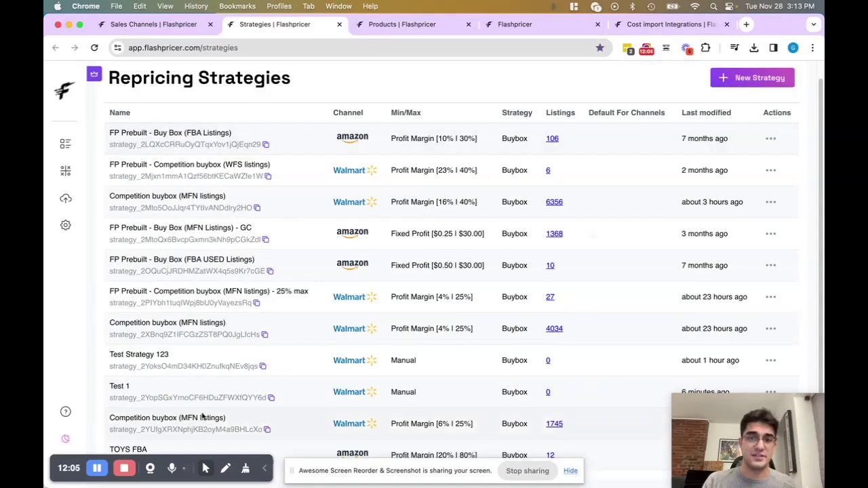
pyautogui.click(770, 392)
pyautogui.click(686, 331)
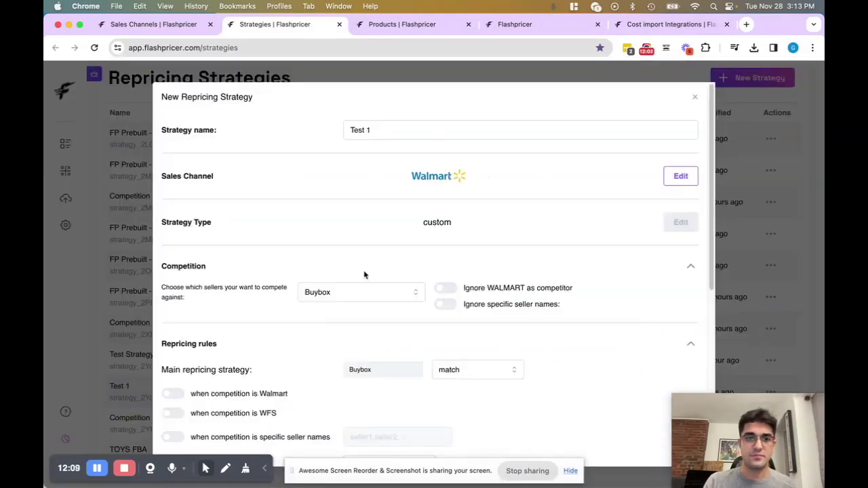
# Try the ROI, profit margin and fixed profit min/max pricing methods for Test 1
pyautogui.scroll(-5, 364, 273)
pyautogui.scroll(-2, 364, 273)
pyautogui.moveTo(161, 336); pyautogui.dragTo(284, 335)
pyautogui.click(284, 335)
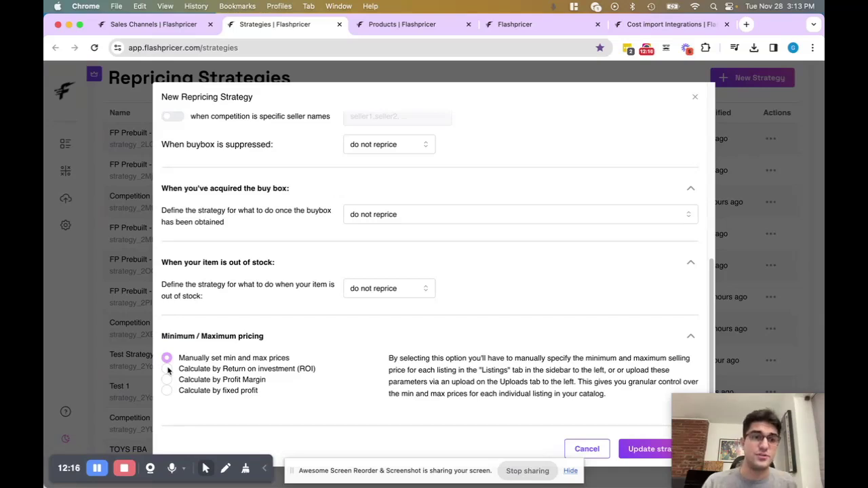
pyautogui.click(167, 368)
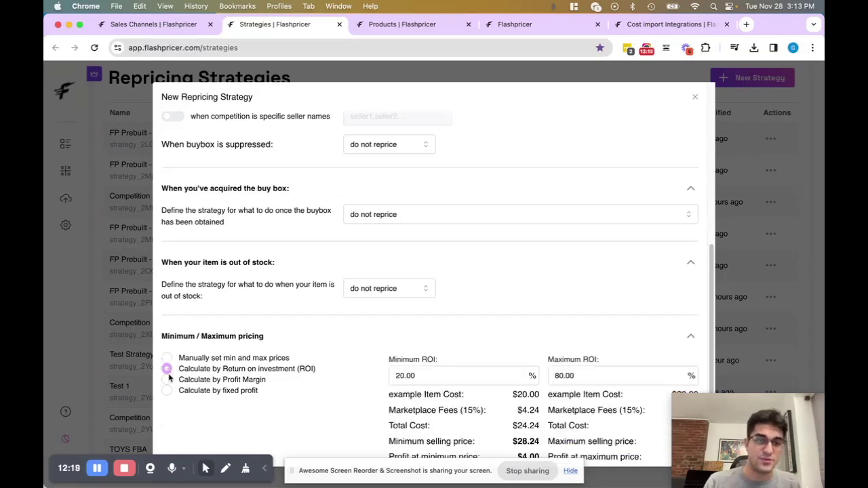
pyautogui.click(168, 381)
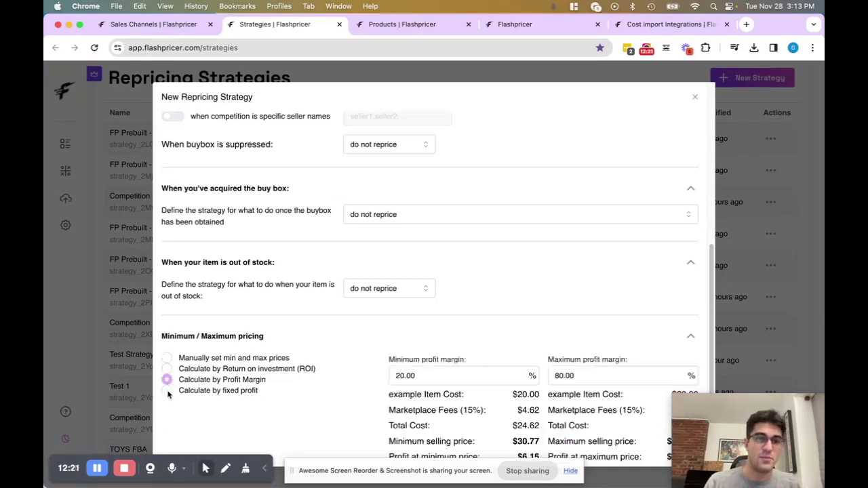
pyautogui.click(167, 391)
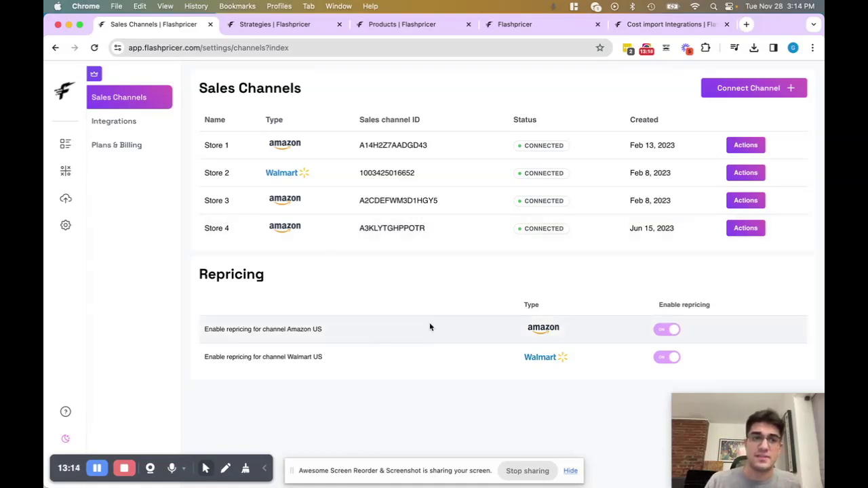
# Switch Amazon US repricing off and then back on
pyautogui.click(671, 330)
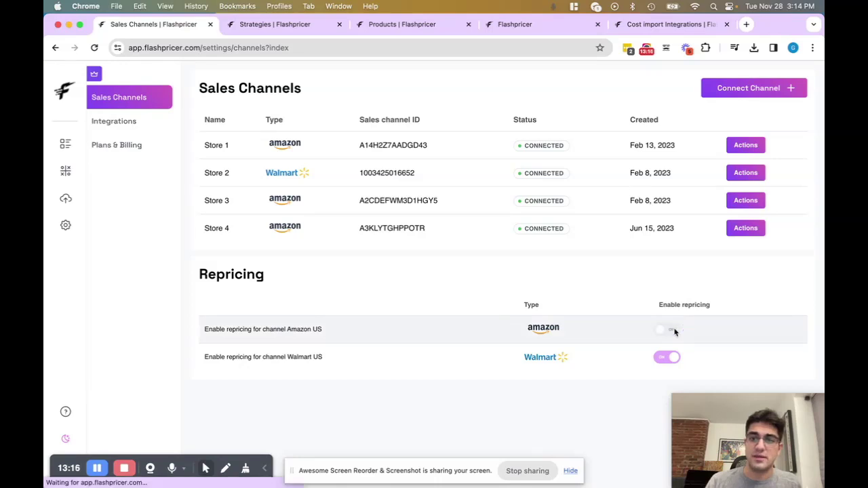
pyautogui.click(666, 329)
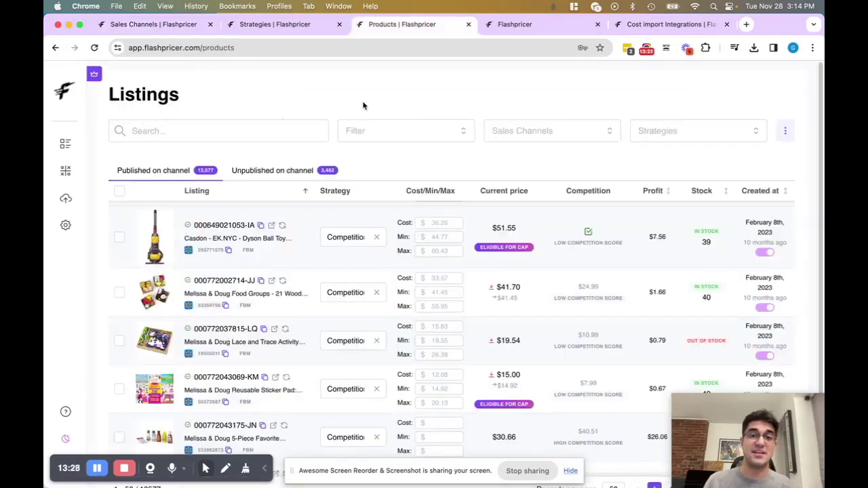
pyautogui.scroll(1, 372, 300)
# Give the Dyson ball toy listing the * Competition buybox (MFN listings) strategy
pyautogui.click(377, 257)
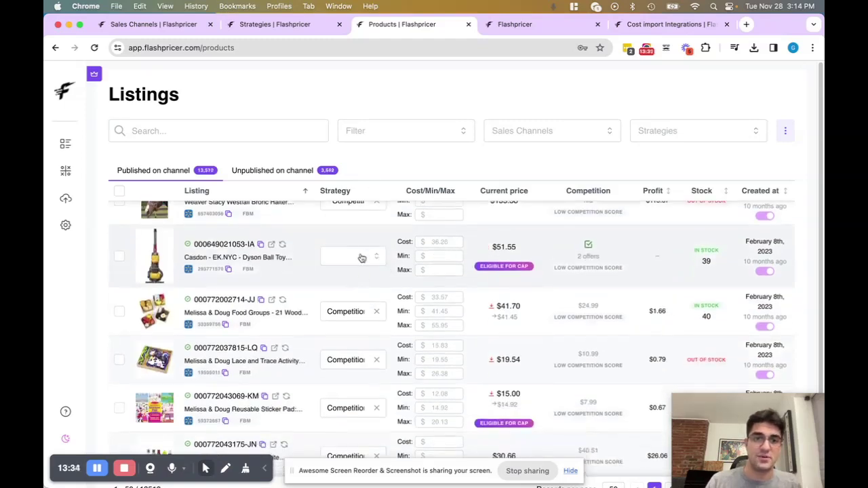
pyautogui.click(360, 256)
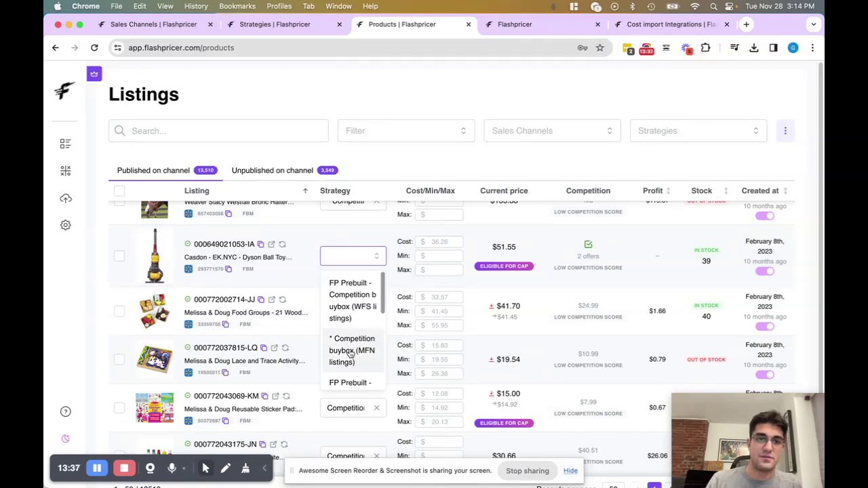
pyautogui.click(350, 352)
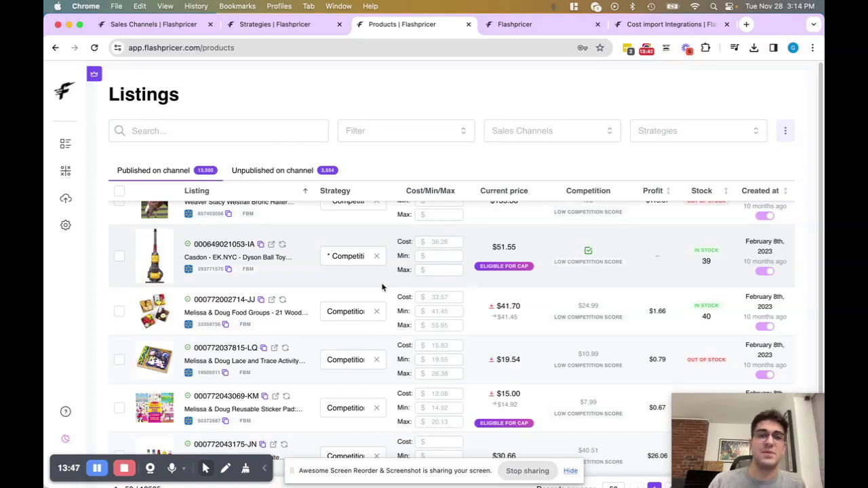
pyautogui.click(443, 255)
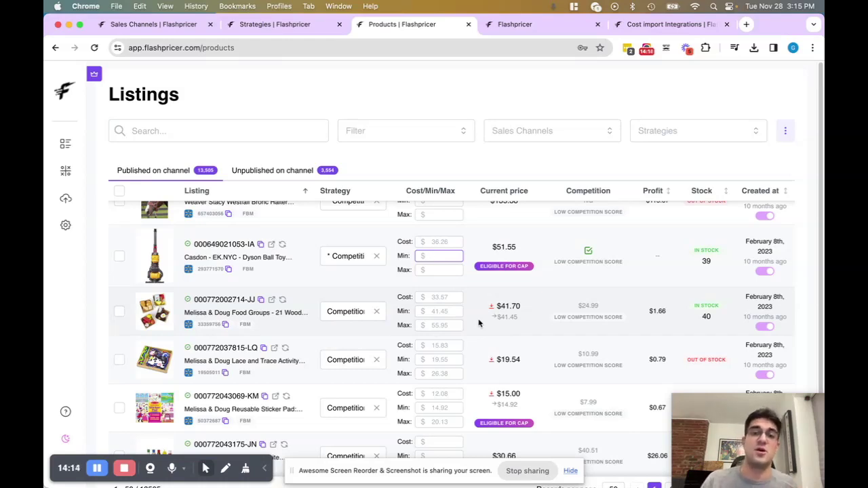
# Leave the Dyson listing's minimum price field empty and unchanged
pyautogui.click(478, 323)
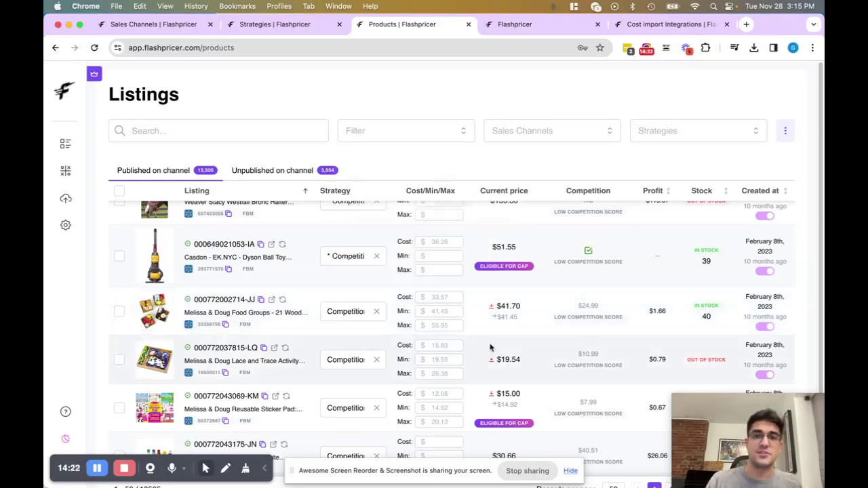